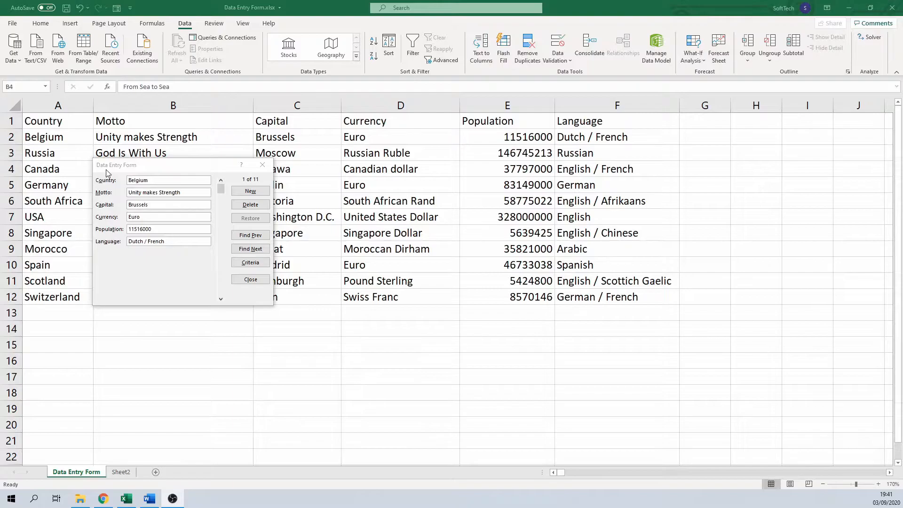
- Close the data form and add the Form... command from Commands Not in the Ribbon to the Quick Access Toolbar
{"action": "left_click", "coordinate": [262, 164]}
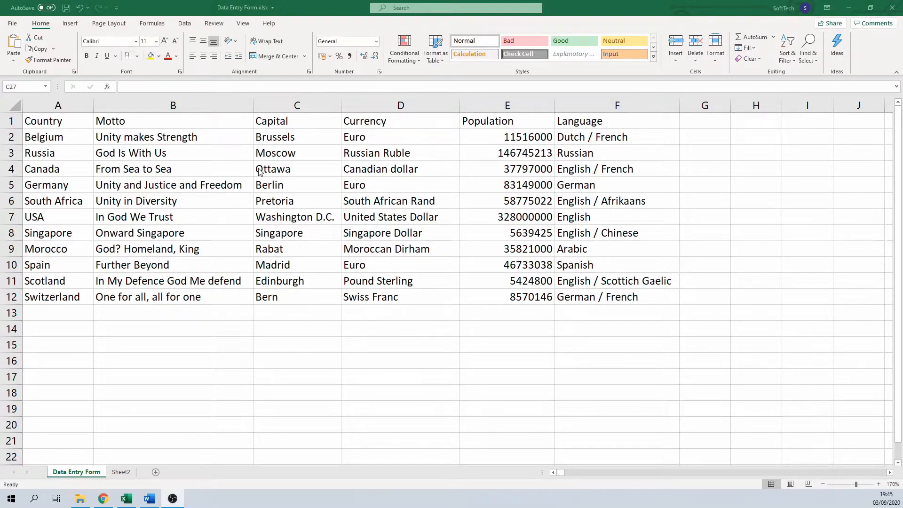
{"action": "left_click", "coordinate": [117, 8]}
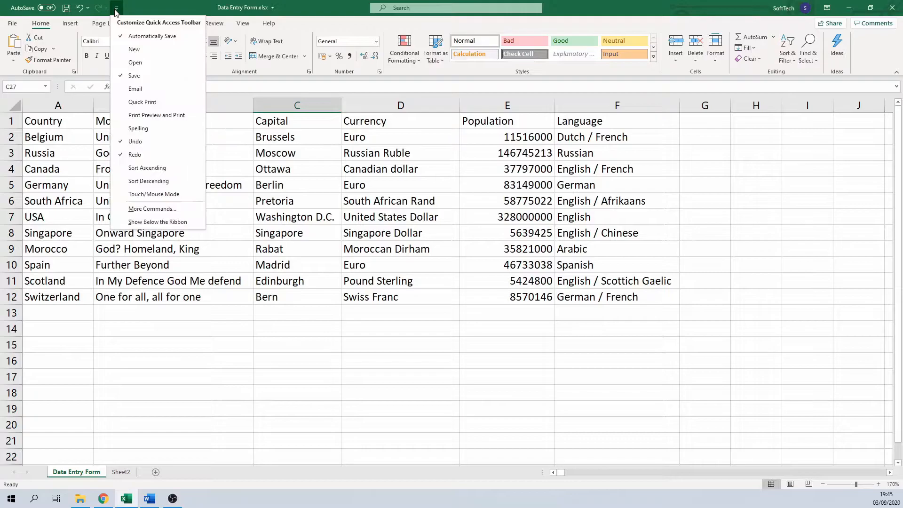
{"action": "left_click", "coordinate": [147, 210]}
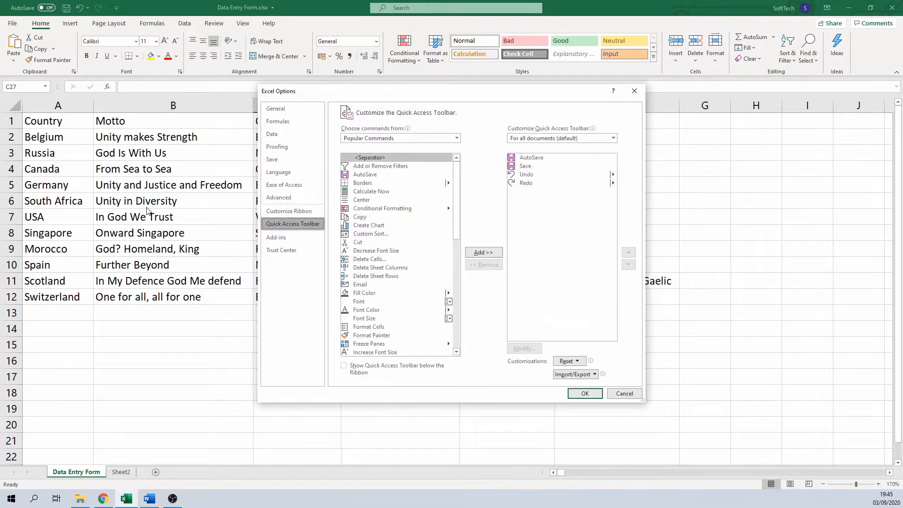
{"action": "left_click", "coordinate": [380, 140]}
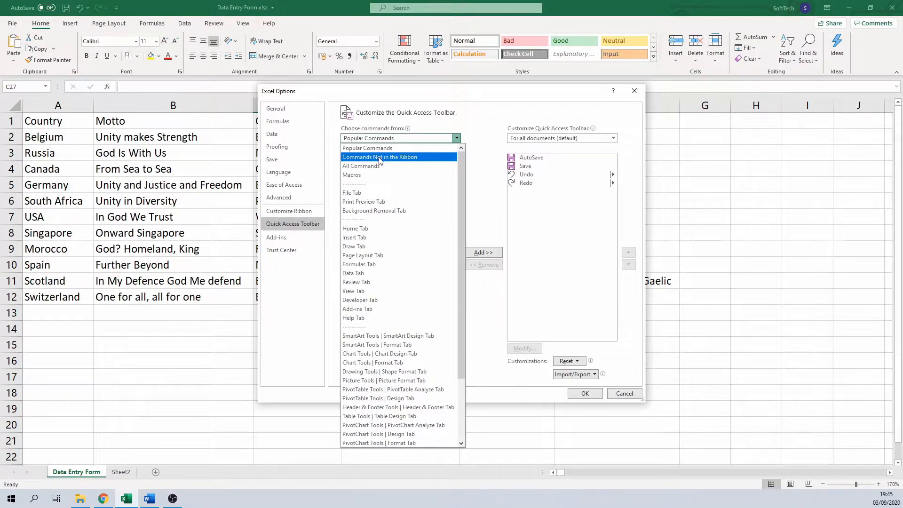
{"action": "left_click", "coordinate": [380, 161]}
{"action": "left_click_drag", "start_coordinate": [458, 171], "coordinate": [462, 233]}
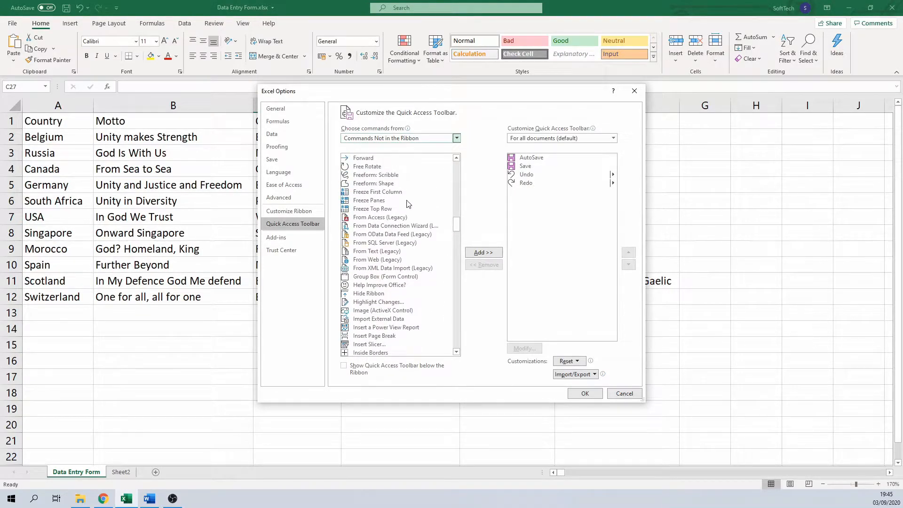
{"action": "scroll", "coordinate": [407, 203], "scroll_direction": "up", "scroll_amount": 1}
{"action": "left_click", "coordinate": [363, 172]}
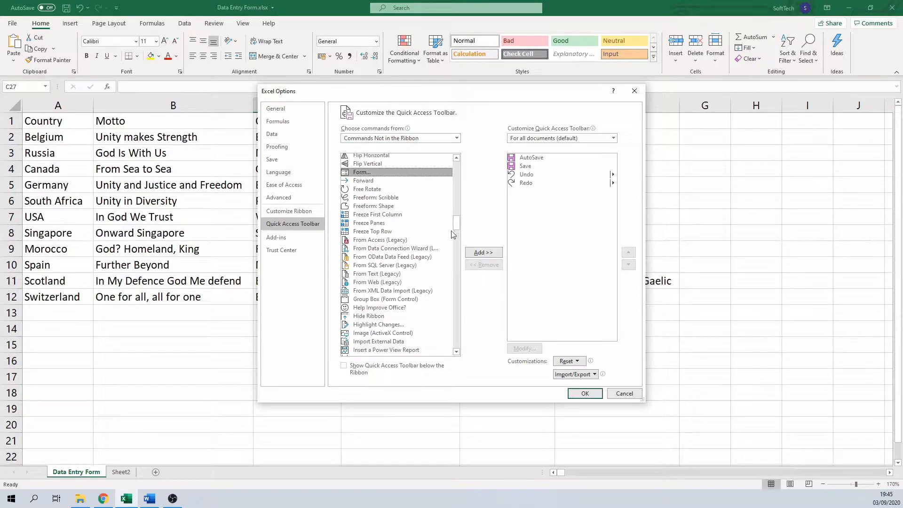
{"action": "left_click", "coordinate": [479, 254]}
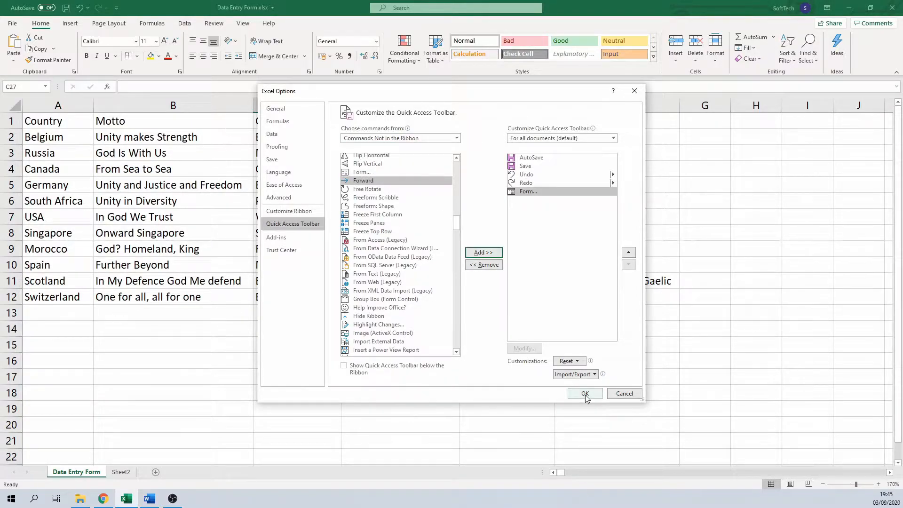
- In the ribbon customization, list the Commands Not in the Ribbon and create a new custom group under the Data tab
{"action": "left_click", "coordinate": [289, 211]}
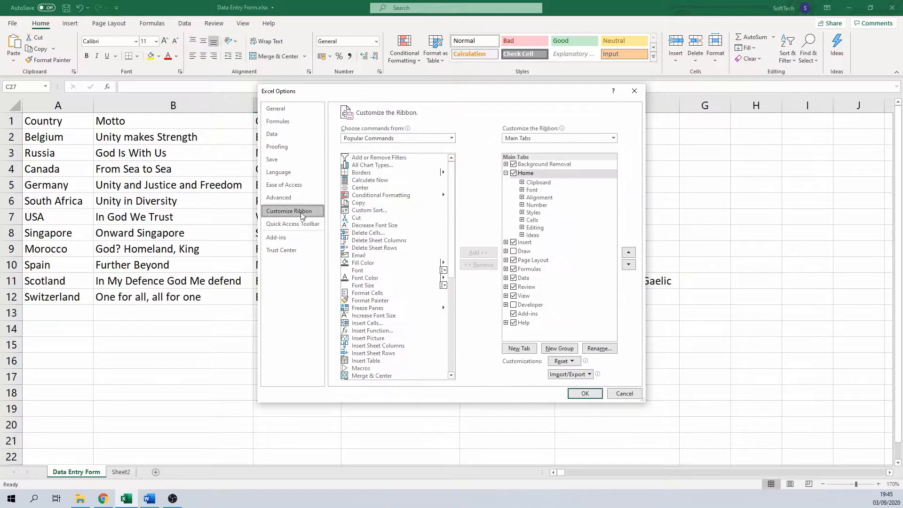
{"action": "left_click", "coordinate": [449, 137]}
{"action": "left_click", "coordinate": [427, 157]}
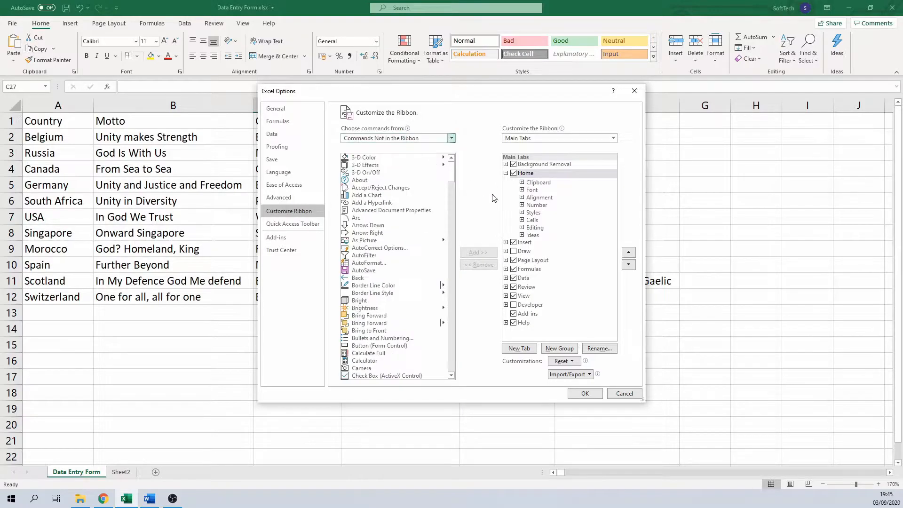
{"action": "left_click", "coordinate": [523, 278]}
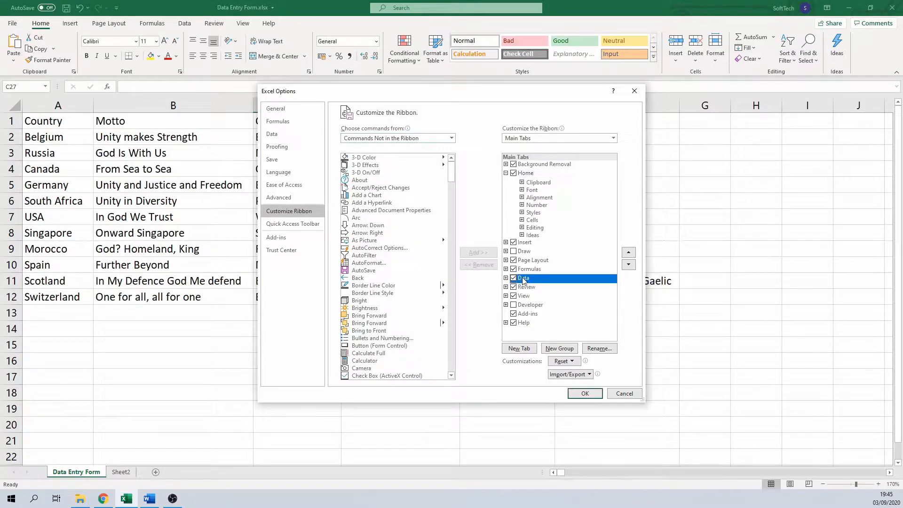
{"action": "left_click", "coordinate": [548, 348]}
- Add the Form... command to the new custom group under Data and apply the Excel options
{"action": "scroll", "coordinate": [536, 300], "scroll_direction": "down", "scroll_amount": 1}
{"action": "scroll", "coordinate": [392, 292], "scroll_direction": "down", "scroll_amount": 20}
{"action": "left_click", "coordinate": [375, 338]}
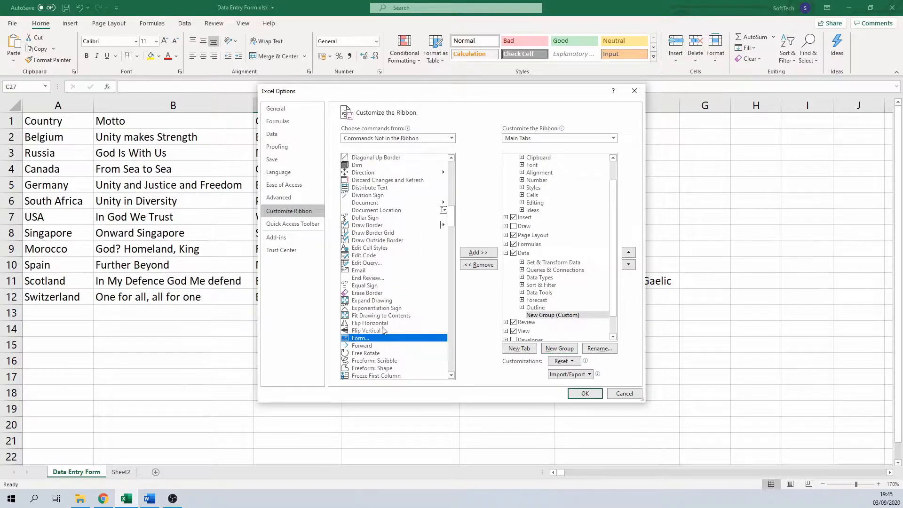
{"action": "left_click", "coordinate": [478, 253]}
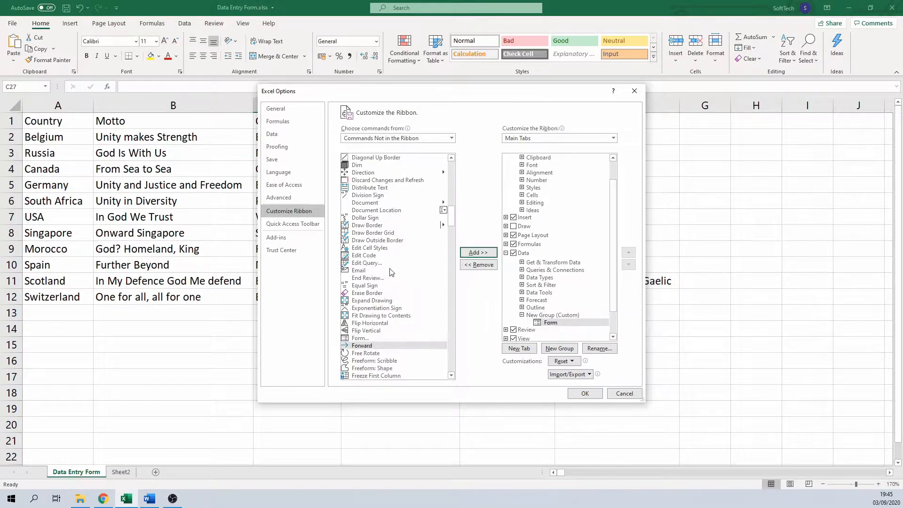
{"action": "left_click", "coordinate": [293, 224]}
{"action": "left_click", "coordinate": [580, 397]}
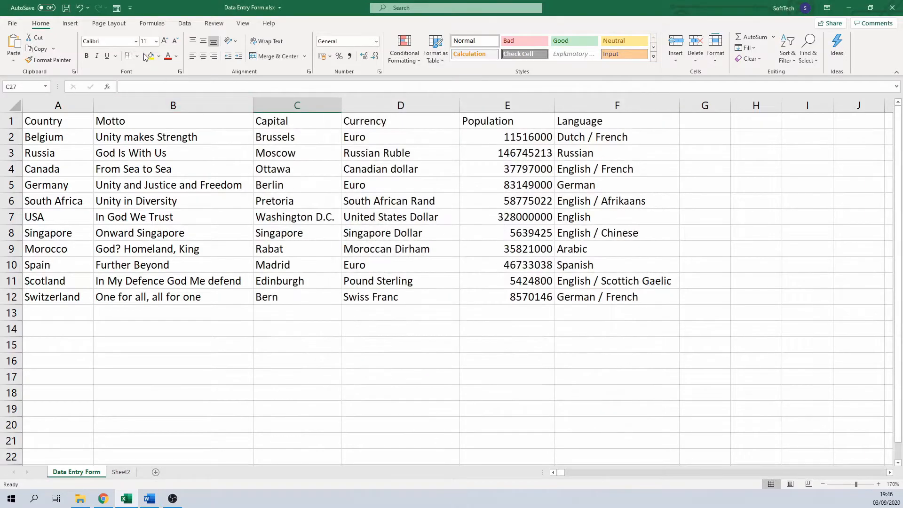
- Convert the country data in A1:F12 into a table with headers
{"action": "left_click", "coordinate": [120, 12]}
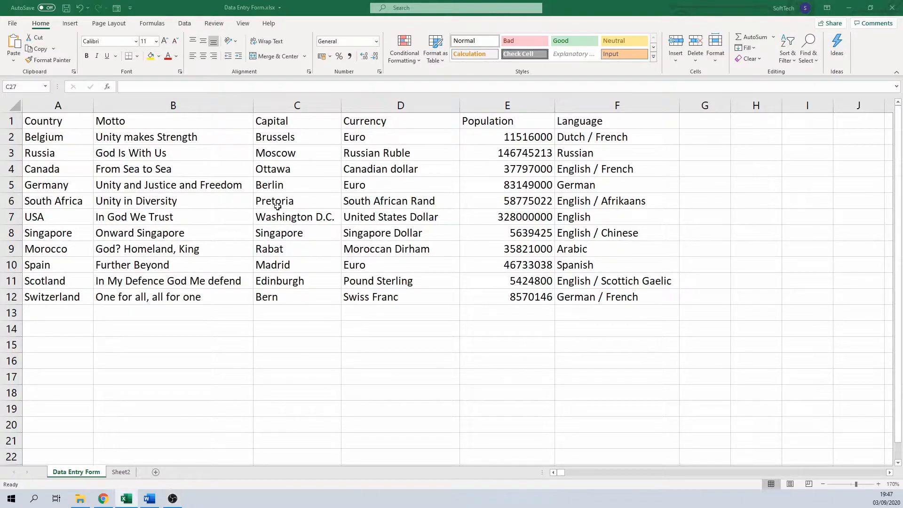
{"action": "left_click", "coordinate": [278, 203]}
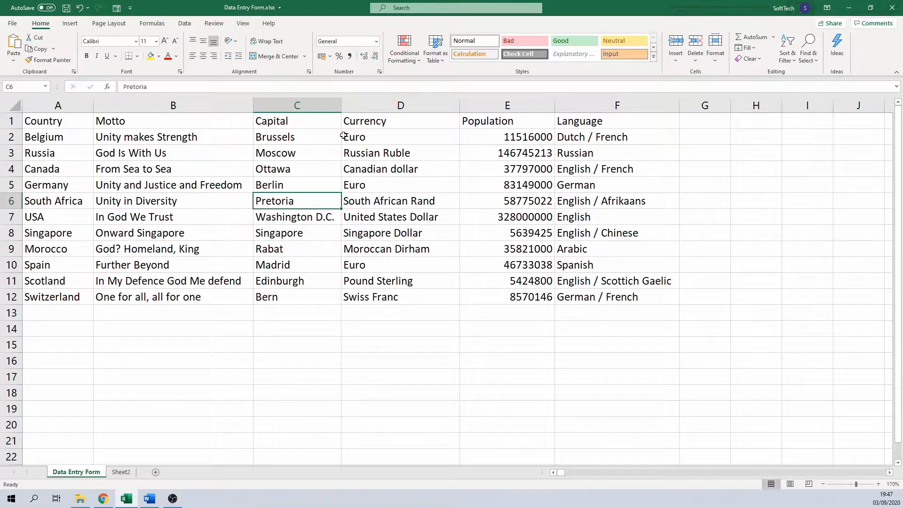
{"action": "left_click", "coordinate": [432, 63]}
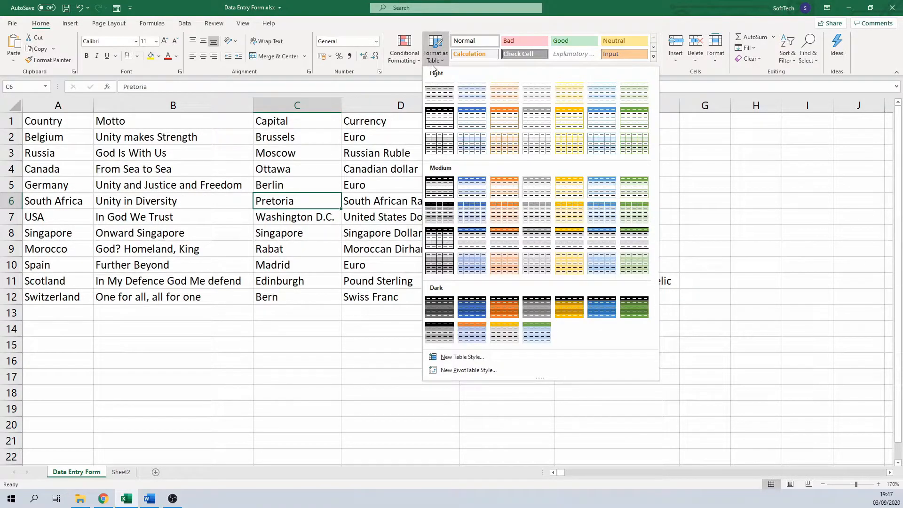
{"action": "left_click", "coordinate": [280, 202]}
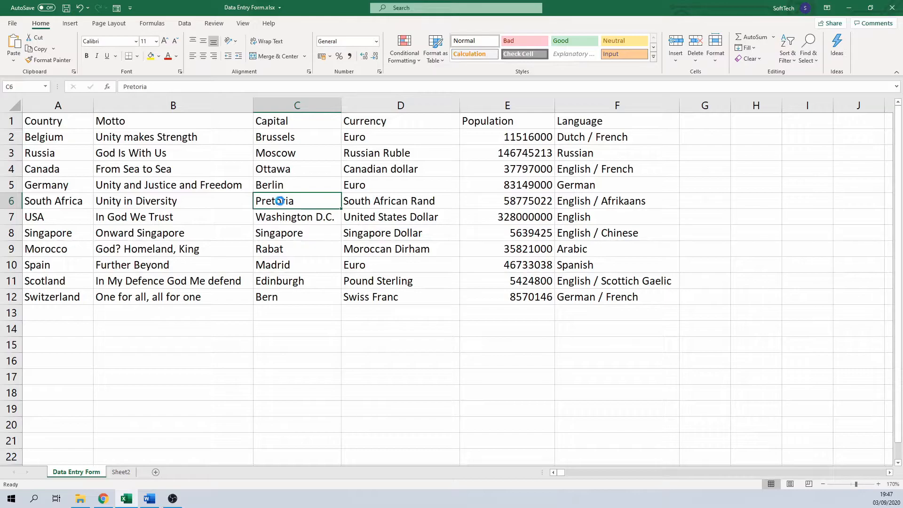
{"action": "key", "text": "ctrl+t"}
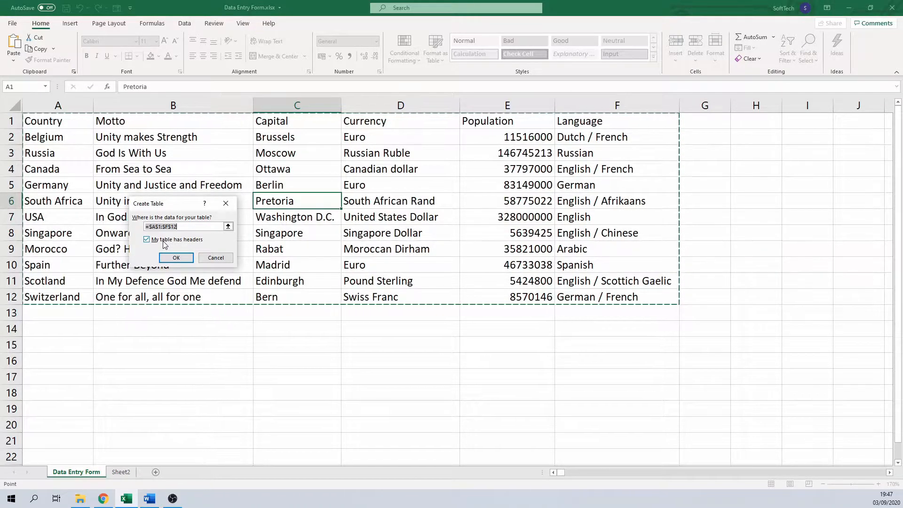
{"action": "left_click", "coordinate": [166, 257]}
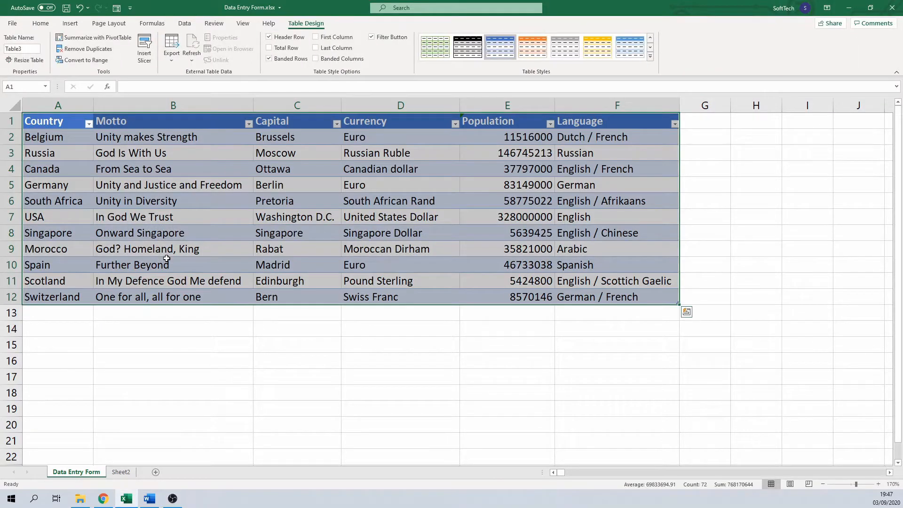
- Clear the table style from the country table
{"action": "left_click", "coordinate": [651, 57]}
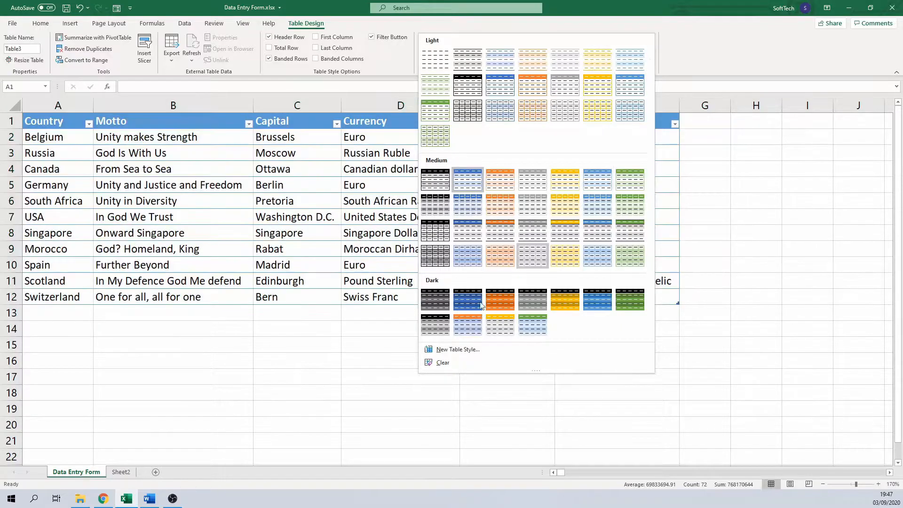
{"action": "left_click", "coordinate": [449, 361]}
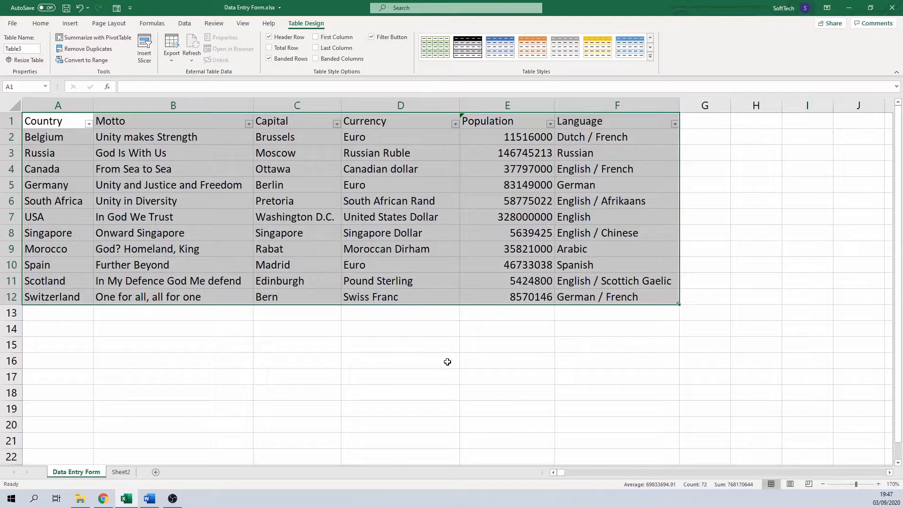
{"action": "left_click", "coordinate": [288, 217]}
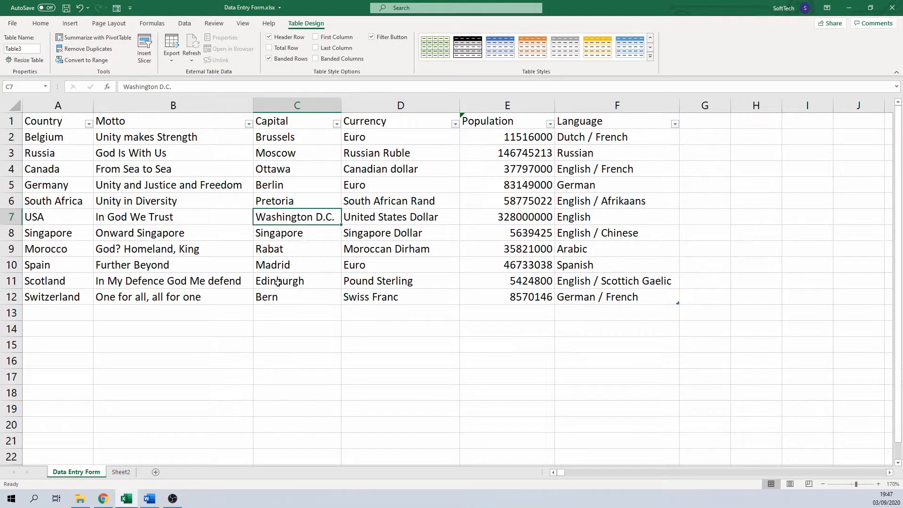
- Try to open the data form with the empty cell C17 outside the table selected
{"action": "left_click", "coordinate": [288, 375]}
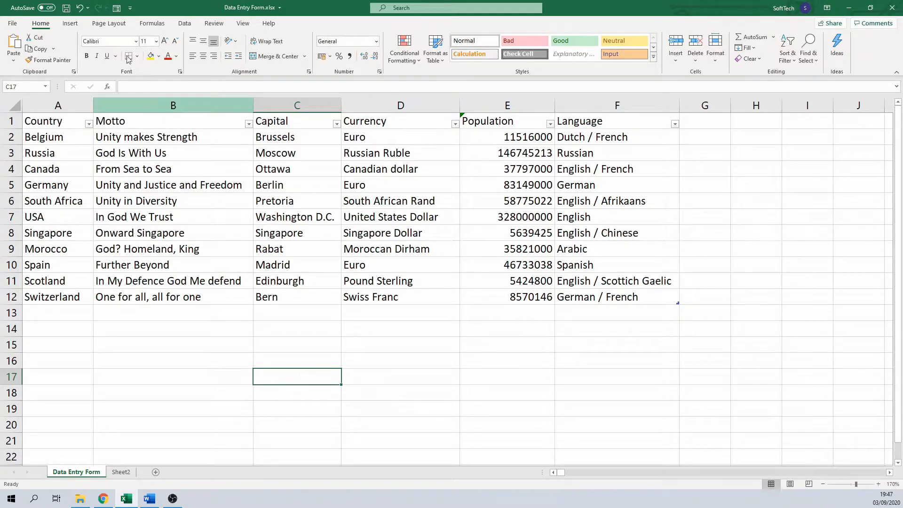
{"action": "left_click", "coordinate": [114, 10]}
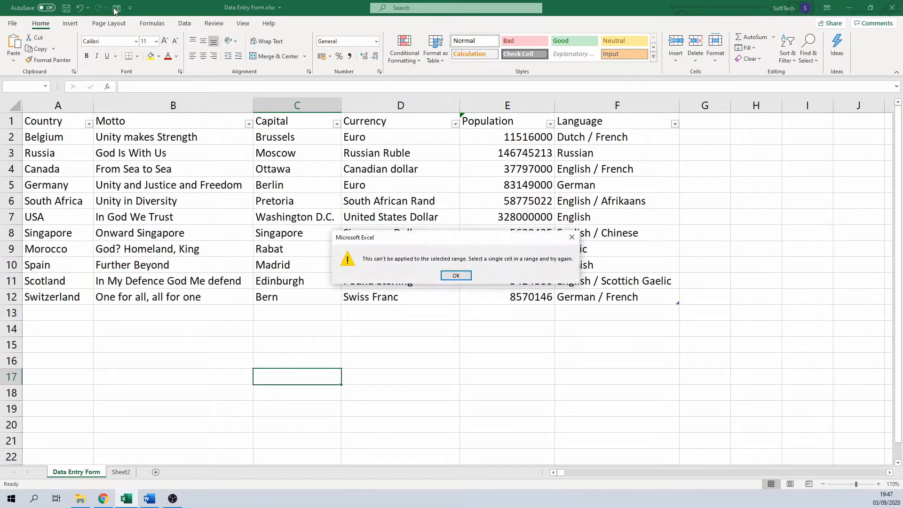
{"action": "left_click", "coordinate": [455, 276]}
- Open the data form from a cell inside the table and start a new record
{"action": "left_click", "coordinate": [292, 190]}
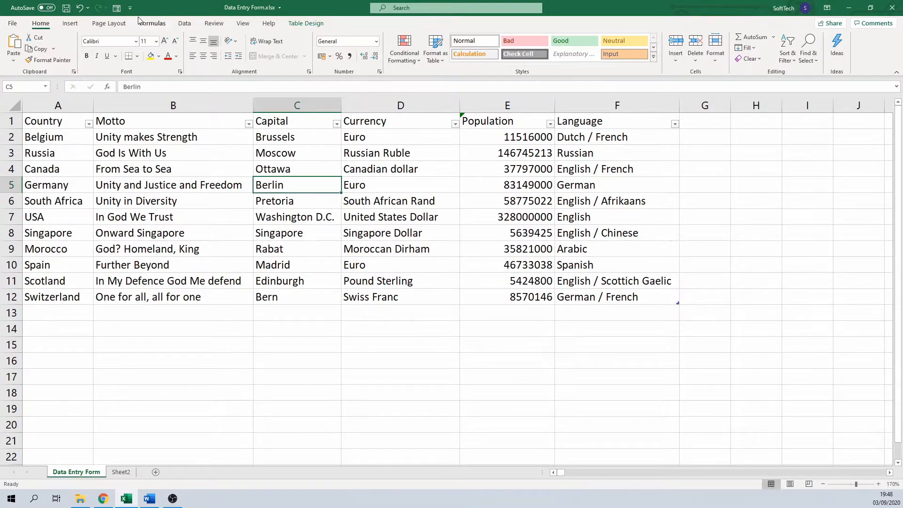
{"action": "left_click", "coordinate": [115, 10]}
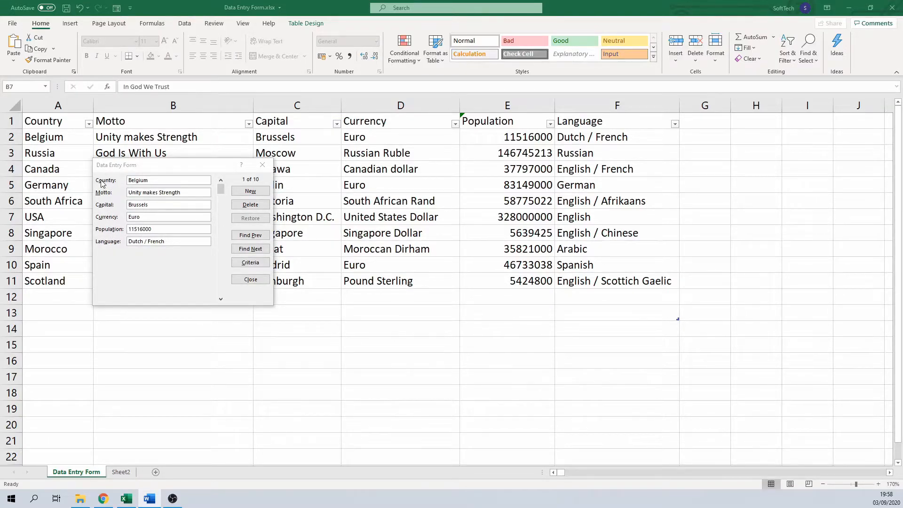
{"action": "left_click", "coordinate": [237, 195]}
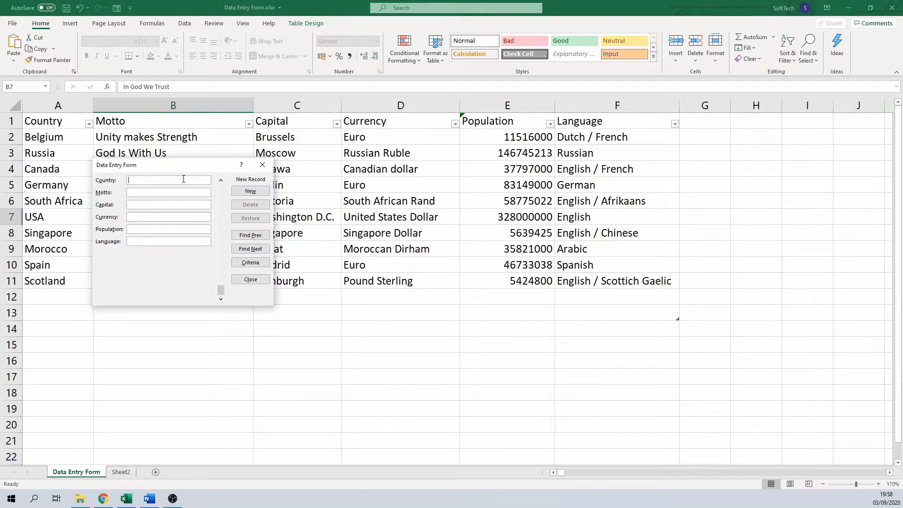
- Fill in the record with Switzerland, "One for all, all for one", Bern, Swiss Franc, 8570146 and German / French, save it and close the form
{"action": "type", "text": "Switzerland"}
{"action": "key", "text": "Tab"}
{"action": "type", "text": "One for all"}
{"action": "type", "text": ", all for one"}
{"action": "type", "text": "Bern"}
{"action": "type", "text": "Swiss Franc"}
{"action": "type", "text": "857"}
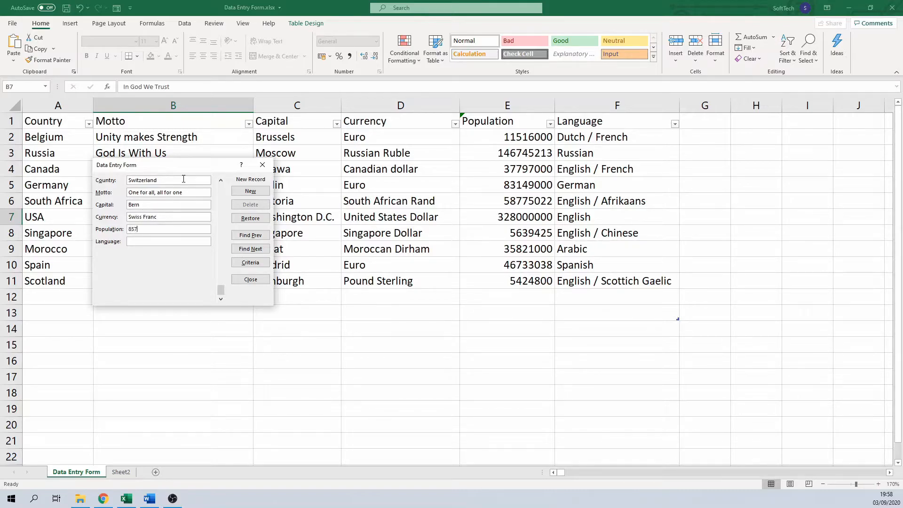
{"action": "type", "text": "0146"}
{"action": "type", "text": "Germa"}
{"action": "type", "text": "n / French"}
{"action": "key", "text": "Return"}
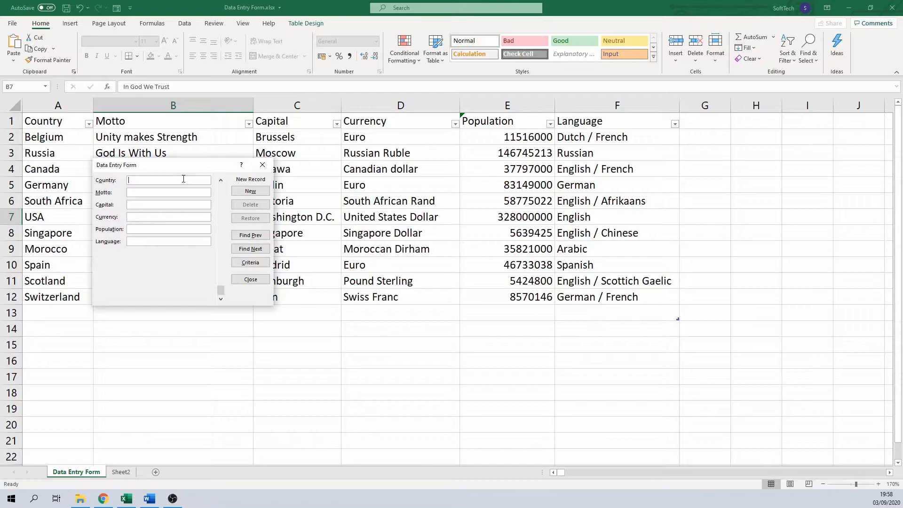
{"action": "left_click", "coordinate": [262, 165]}
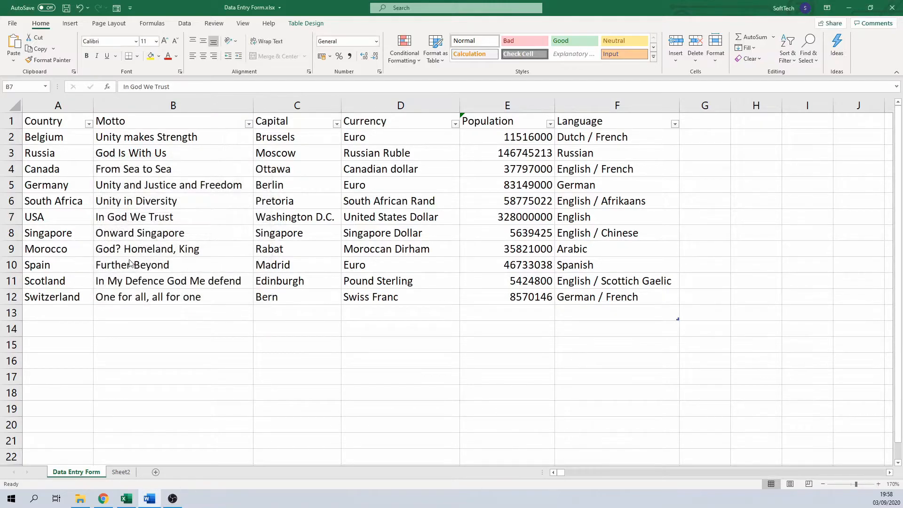
- Delete the Belgium record through the data form, close the form and undo the deletion
{"action": "left_click", "coordinate": [149, 217]}
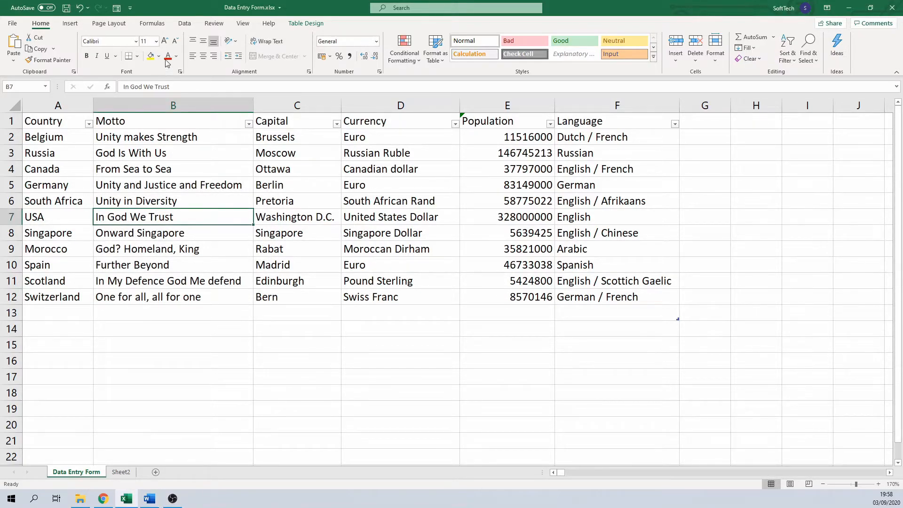
{"action": "left_click", "coordinate": [117, 9]}
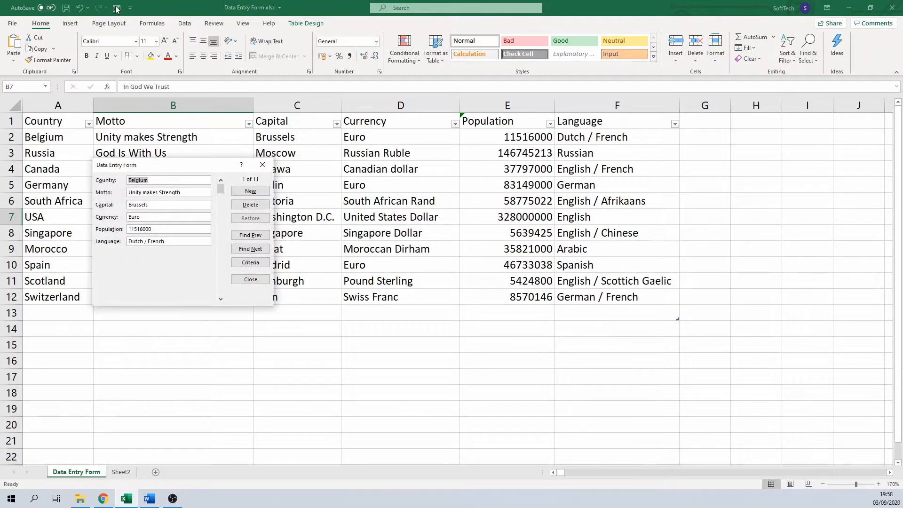
{"action": "left_click", "coordinate": [244, 205]}
{"action": "left_click", "coordinate": [436, 277]}
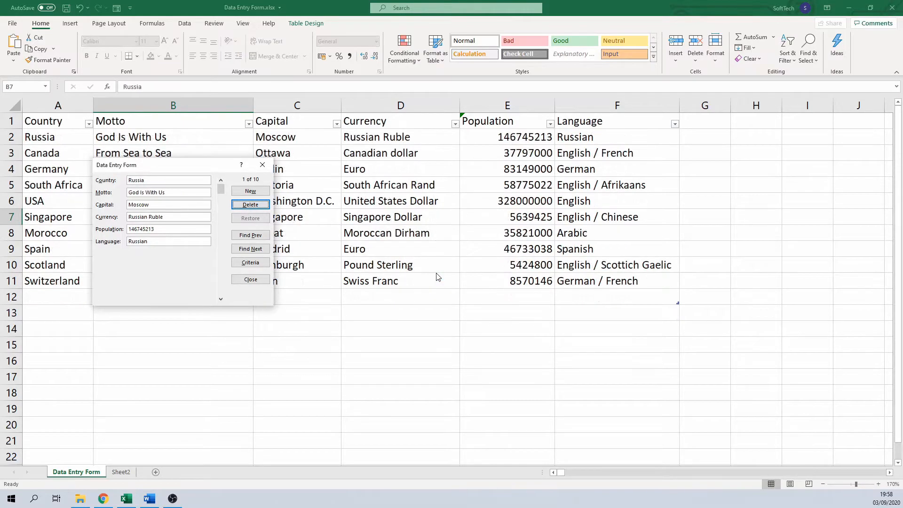
{"action": "left_click", "coordinate": [263, 165]}
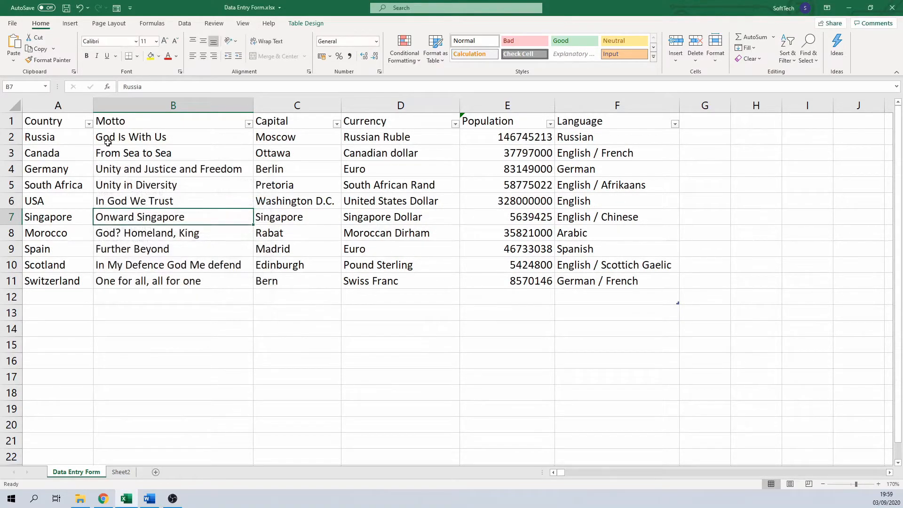
{"action": "key", "text": "ctrl+z"}
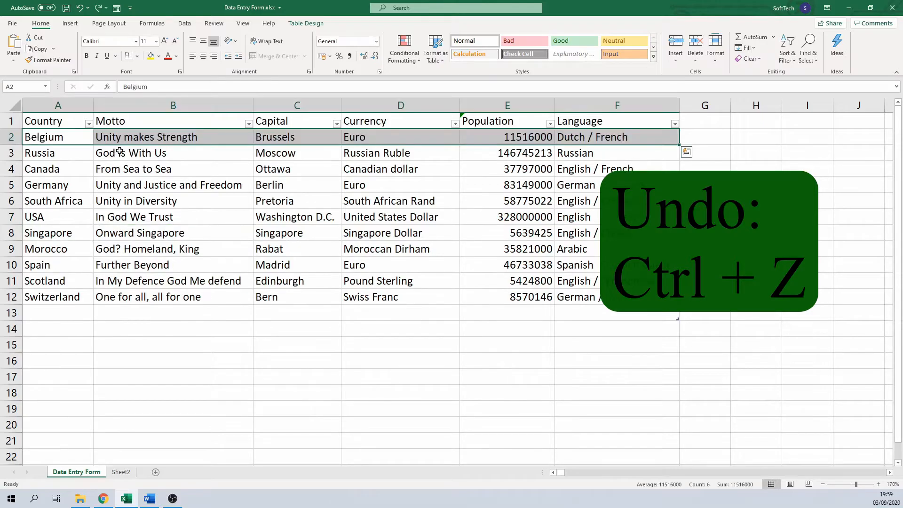
- Open the data form, overwrite Belgium's motto with "dawad fe" and restore the record's original values
{"action": "left_click", "coordinate": [117, 8]}
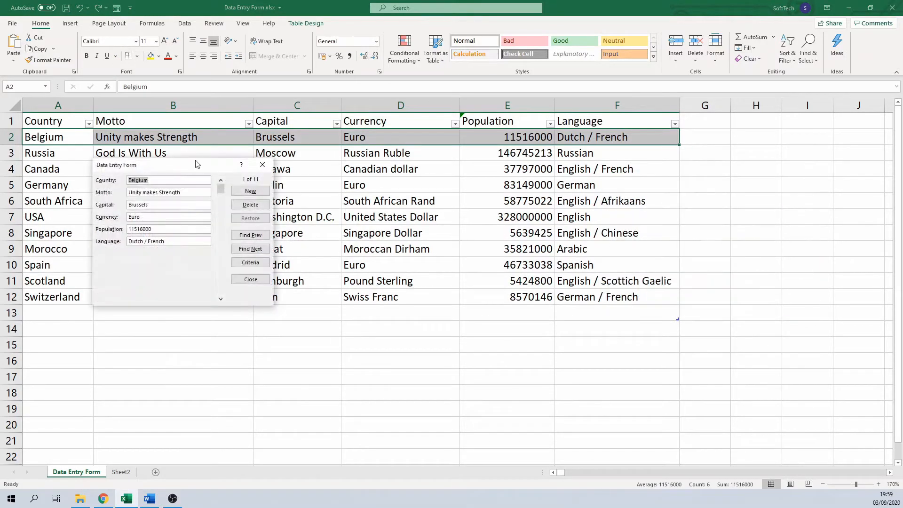
{"action": "left_click", "coordinate": [195, 192]}
{"action": "key", "text": "BackSpace"}
{"action": "key", "text": "BackSpace"}
{"action": "key", "text": "BackSpace"}
{"action": "key", "text": "BackSpace"}
{"action": "key", "text": "BackSpace"}
{"action": "key", "text": "BackSpace"}
{"action": "key", "text": "BackSpace"}
{"action": "key", "text": "BackSpace"}
{"action": "key", "text": "BackSpace"}
{"action": "key", "text": "BackSpace"}
{"action": "key", "text": "BackSpace"}
{"action": "key", "text": "BackSpace"}
{"action": "key", "text": "BackSpace"}
{"action": "key", "text": "BackSpace"}
{"action": "key", "text": "BackSpace"}
{"action": "key", "text": "BackSpace"}
{"action": "key", "text": "BackSpace"}
{"action": "key", "text": "BackSpace"}
{"action": "key", "text": "BackSpace"}
{"action": "key", "text": "BackSpace"}
{"action": "type", "text": "dawad fe"}
{"action": "left_click", "coordinate": [240, 219]}
- Browse forward through several records in the data form and back to the first one
{"action": "left_click", "coordinate": [246, 248]}
{"action": "left_click", "coordinate": [247, 248]}
{"action": "left_click", "coordinate": [247, 248]}
{"action": "left_click", "coordinate": [248, 248]}
{"action": "left_click", "coordinate": [249, 236]}
{"action": "left_click", "coordinate": [249, 235]}
{"action": "left_click", "coordinate": [249, 235]}
{"action": "left_click", "coordinate": [249, 236]}
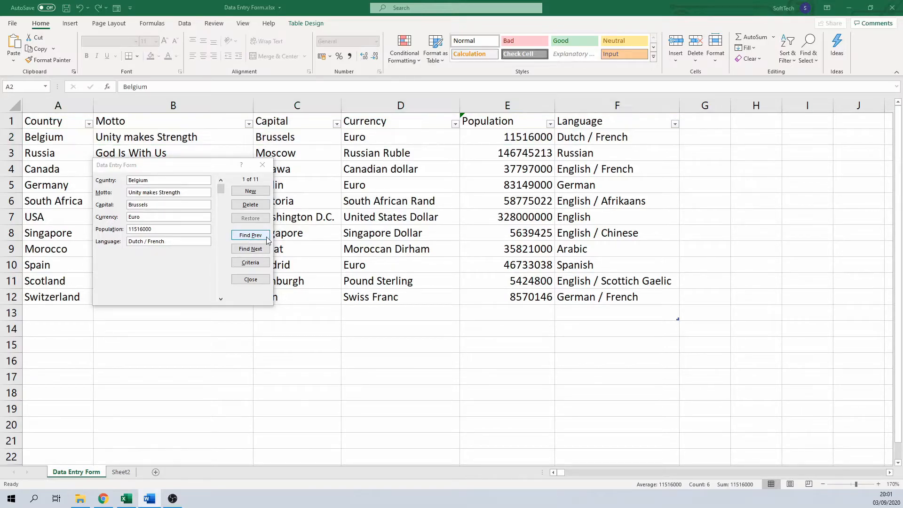
- Search the records by the criterion Currency "euro" and step forward and back through the matches
{"action": "left_click", "coordinate": [251, 264]}
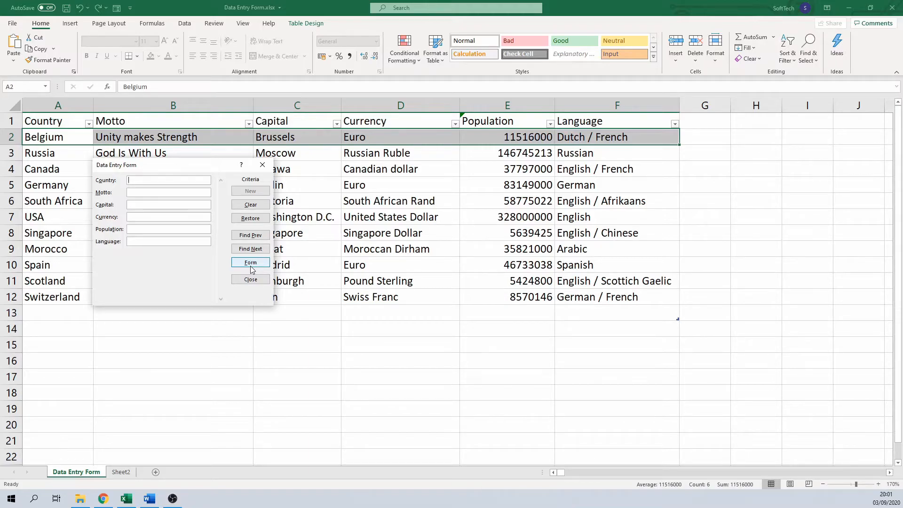
{"action": "left_click", "coordinate": [166, 218]}
{"action": "type", "text": "euro"}
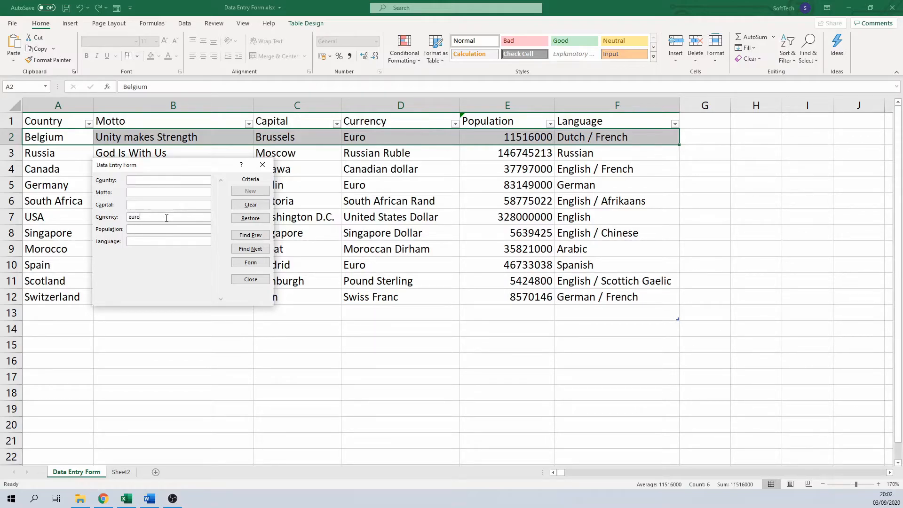
{"action": "key", "text": "Return"}
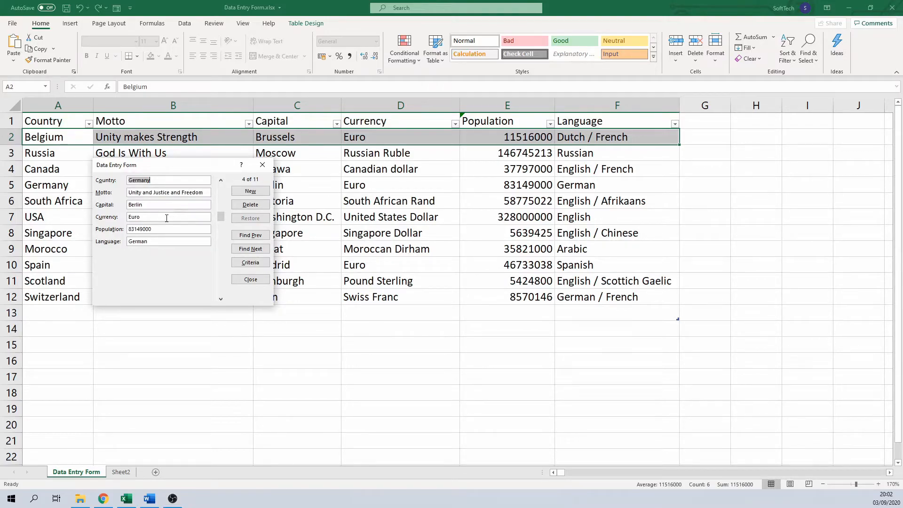
{"action": "left_click", "coordinate": [253, 250]}
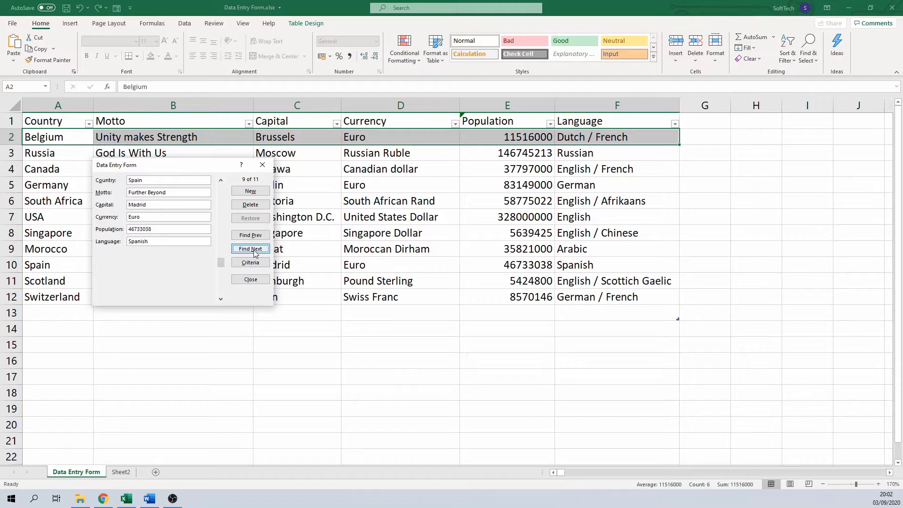
{"action": "left_click", "coordinate": [253, 236]}
{"action": "left_click", "coordinate": [253, 236]}
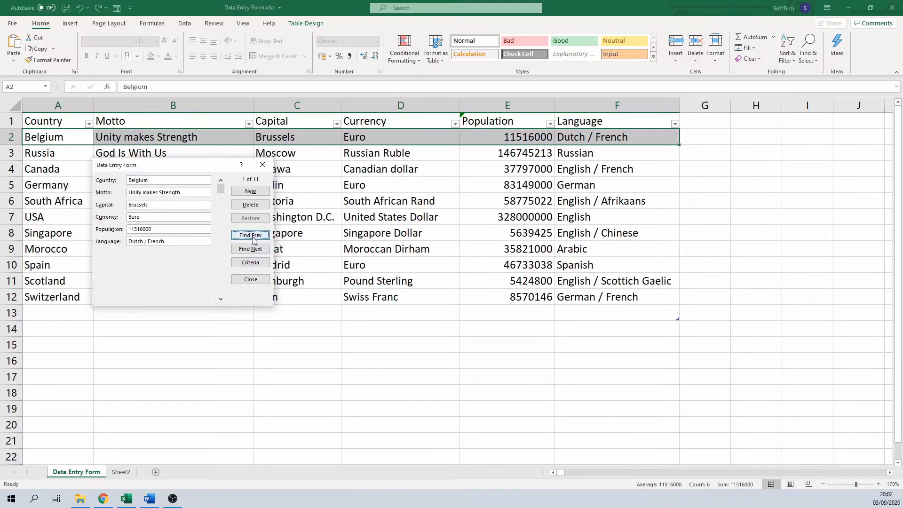
- Replace the currency criterion with Language "*eng" and step forward through the matching records
{"action": "left_click", "coordinate": [250, 262]}
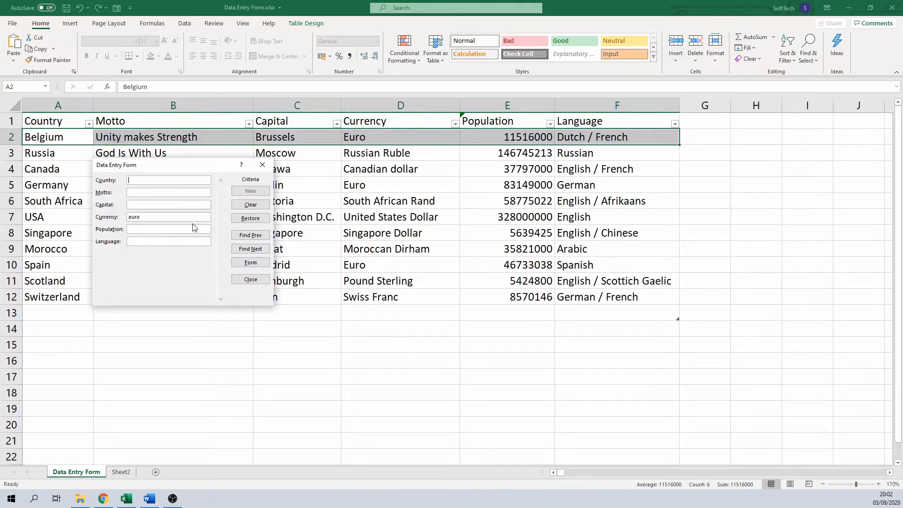
{"action": "left_click_drag", "start_coordinate": [147, 216], "coordinate": [35, 221]}
{"action": "key", "text": "BackSpace"}
{"action": "left_click", "coordinate": [137, 241]}
{"action": "type", "text": "*eng"}
{"action": "key", "text": "Return"}
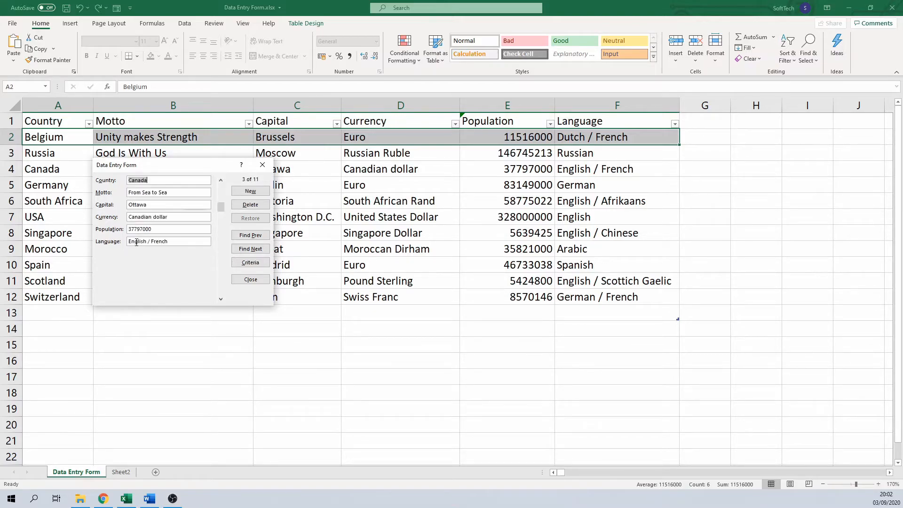
{"action": "left_click", "coordinate": [253, 248]}
{"action": "left_click", "coordinate": [253, 249]}
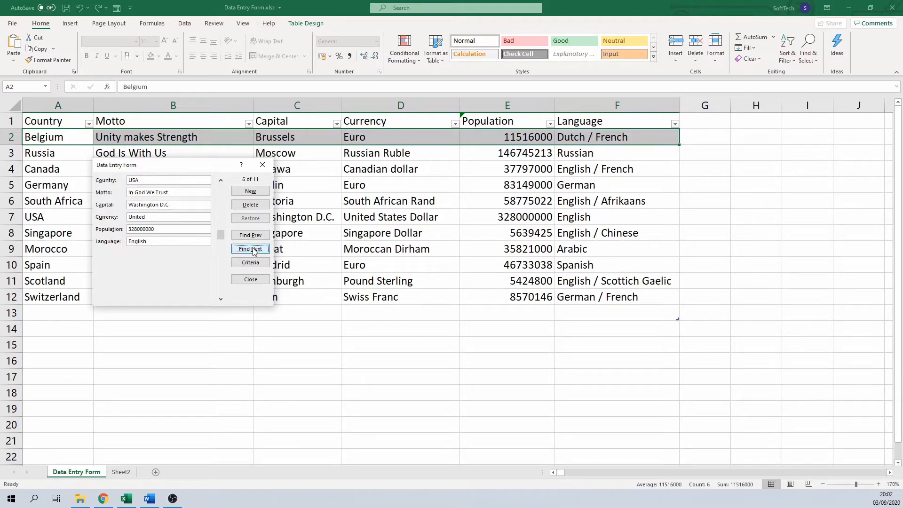
- Replace the language criterion with Population "<10000000", step through the matching records in both directions and close the form
{"action": "left_click", "coordinate": [252, 262]}
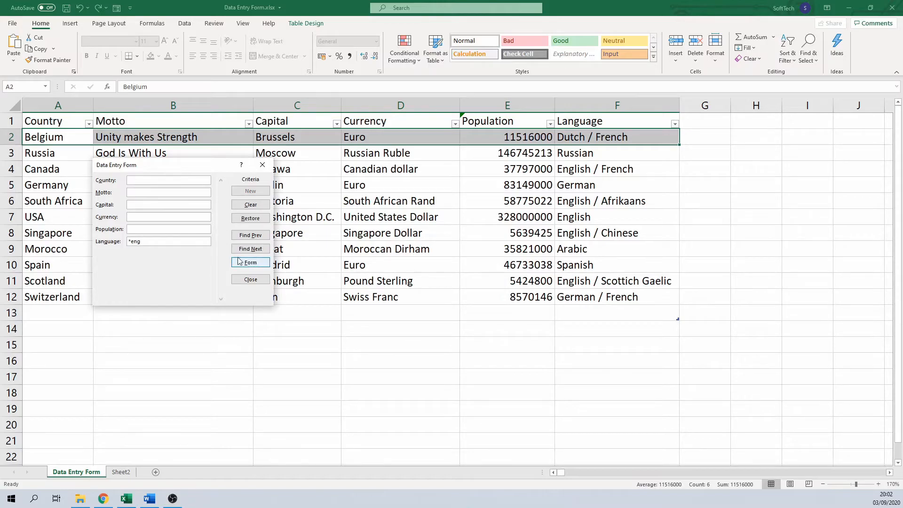
{"action": "left_click_drag", "start_coordinate": [176, 241], "coordinate": [109, 240]}
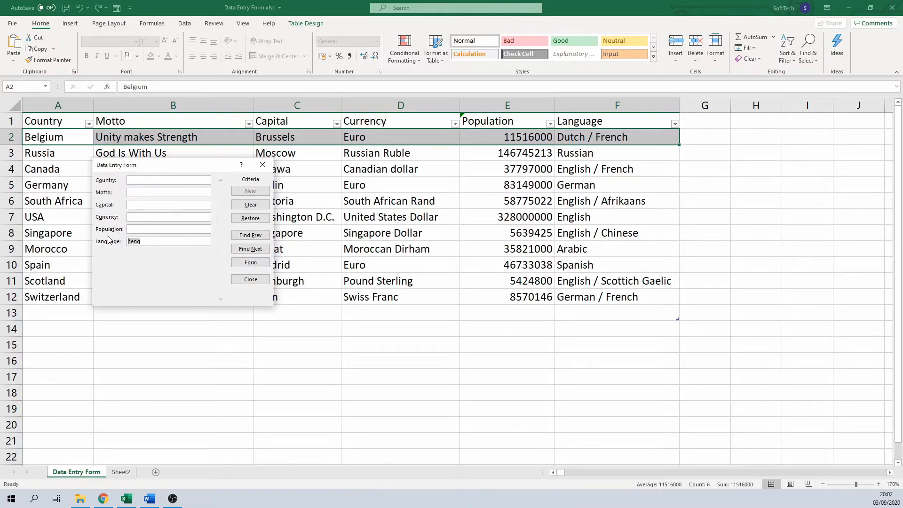
{"action": "key", "text": "Delete"}
{"action": "left_click", "coordinate": [132, 231]}
{"action": "type", "text": "<10000000"}
{"action": "left_click", "coordinate": [244, 249]}
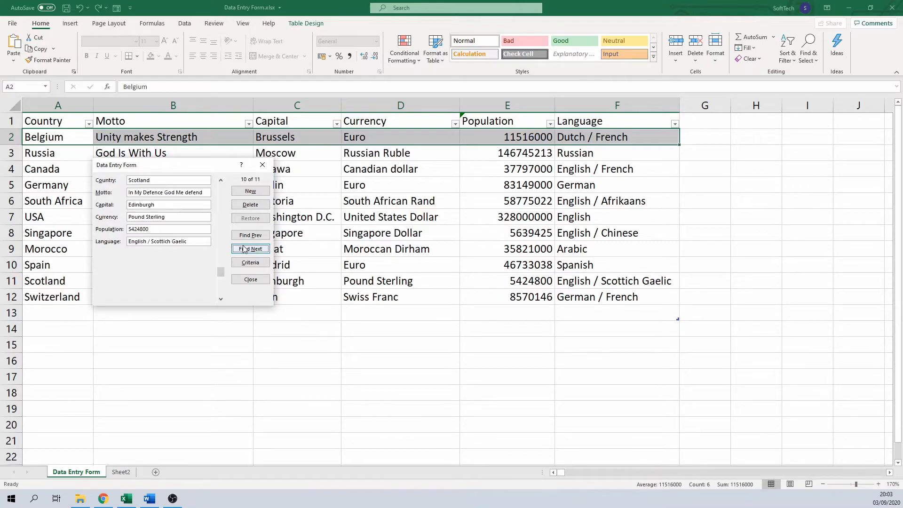
{"action": "left_click", "coordinate": [245, 250]}
{"action": "left_click", "coordinate": [248, 236]}
{"action": "left_click", "coordinate": [250, 238]}
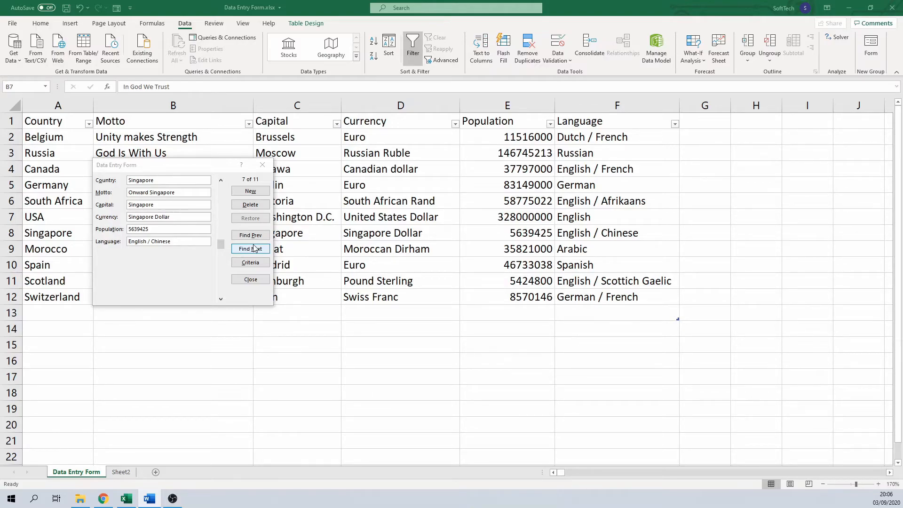
{"action": "left_click", "coordinate": [263, 166]}
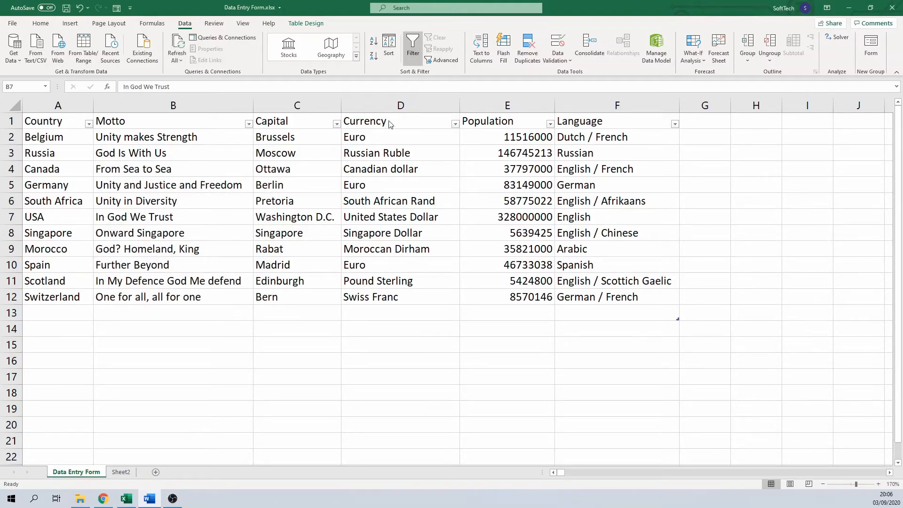
- Apply data validation to the whole Population column, allowing only decimal values greater than 0
{"action": "left_click", "coordinate": [497, 97]}
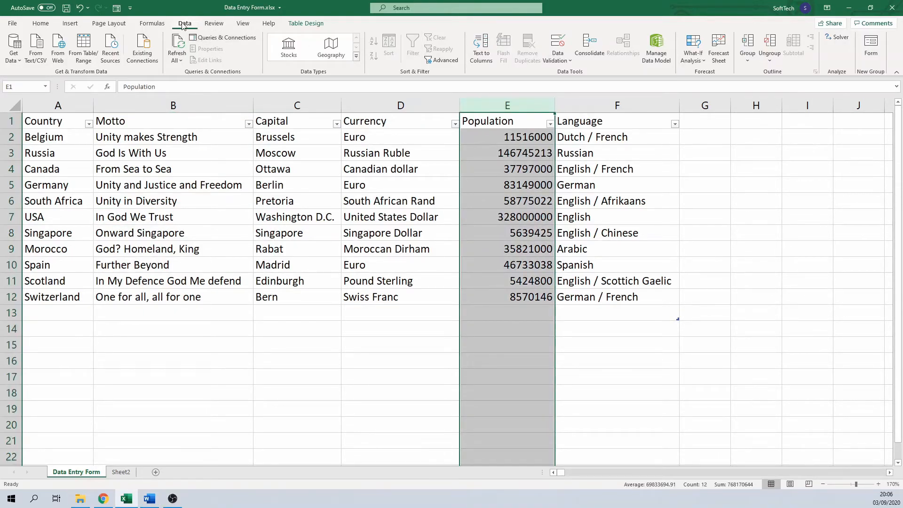
{"action": "left_click", "coordinate": [557, 61]}
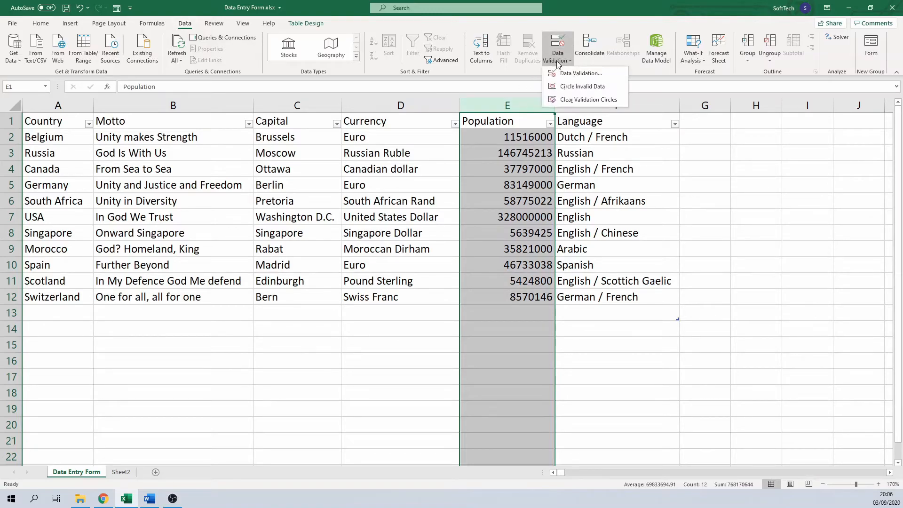
{"action": "left_click", "coordinate": [569, 73]}
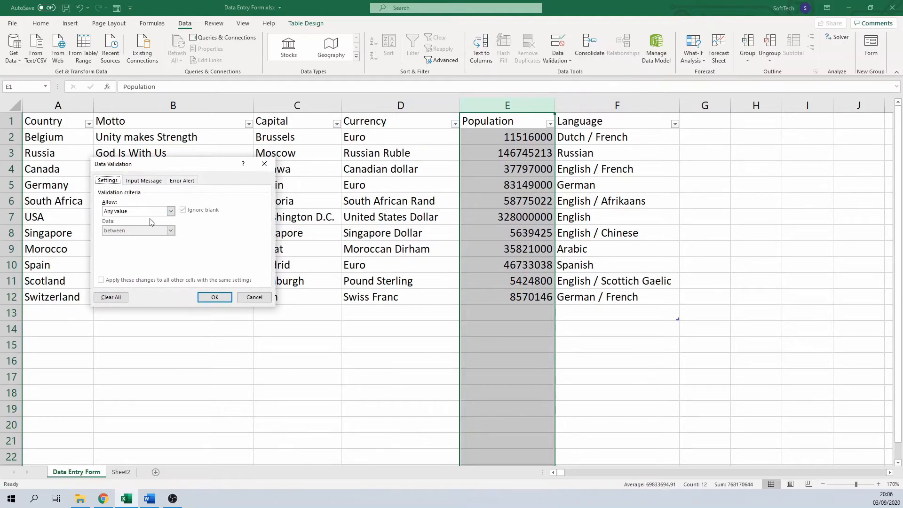
{"action": "left_click", "coordinate": [155, 218]}
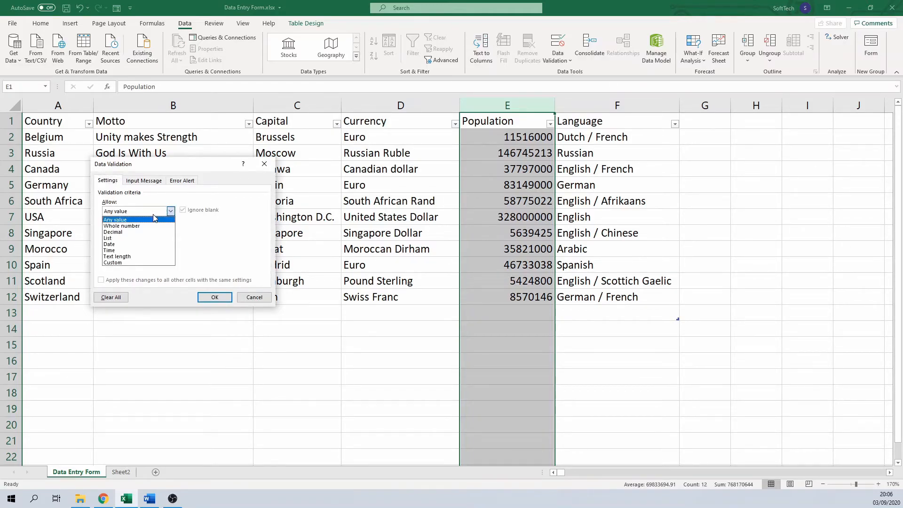
{"action": "left_click", "coordinate": [147, 233]}
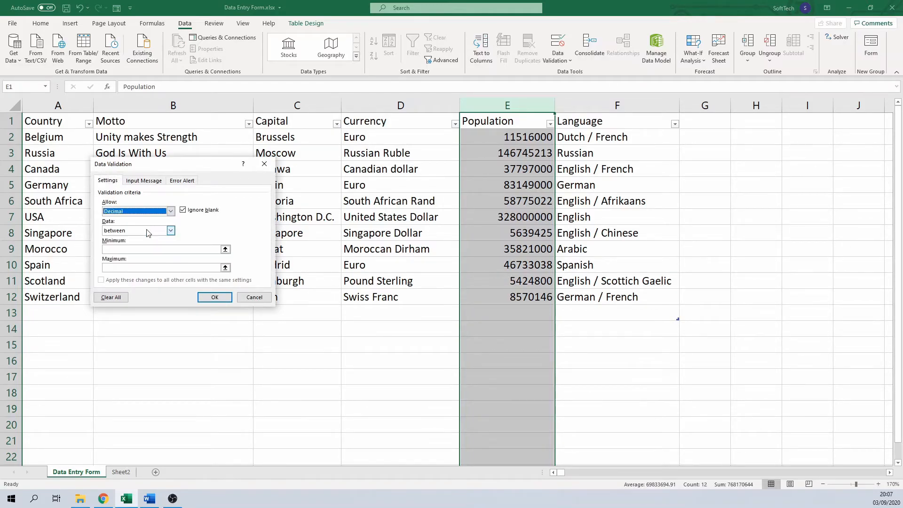
{"action": "left_click", "coordinate": [147, 232]}
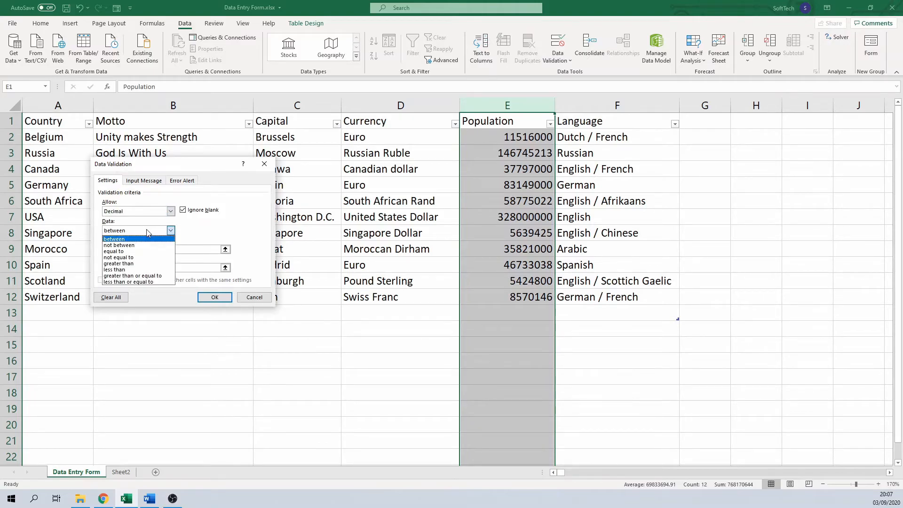
{"action": "left_click", "coordinate": [135, 264]}
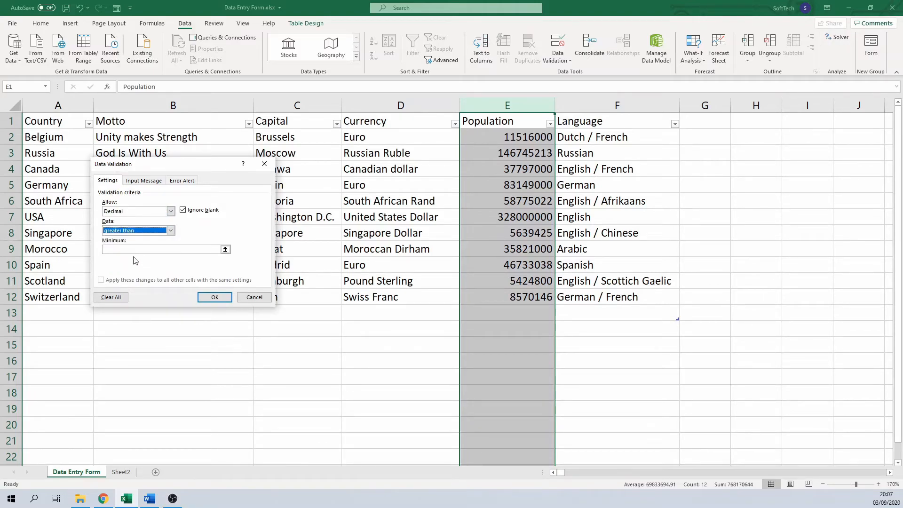
{"action": "left_click", "coordinate": [133, 249]}
{"action": "type", "text": "0"}
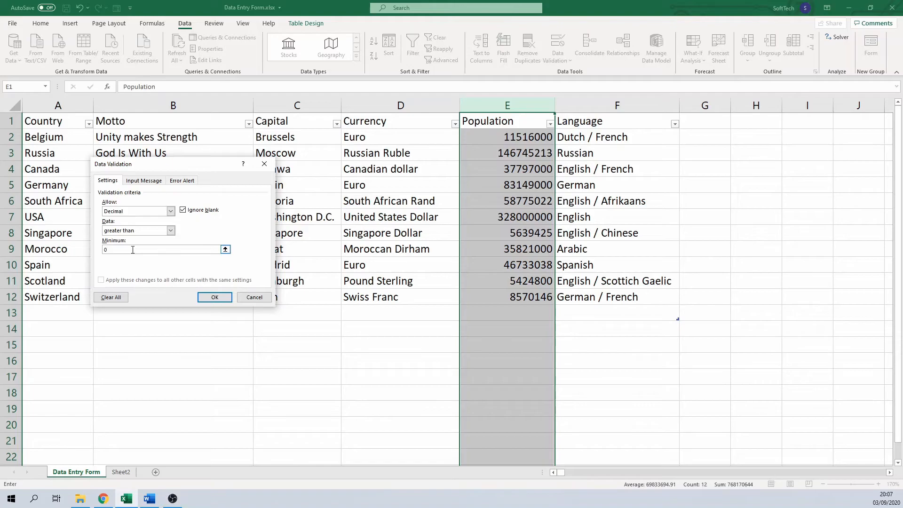
{"action": "left_click", "coordinate": [214, 297]}
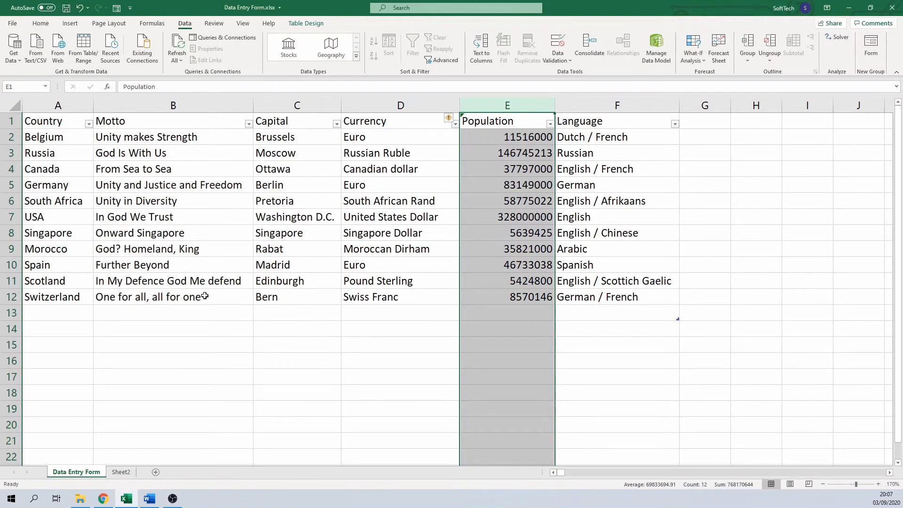
- Open the data form from a table cell, try to save "test" as Belgium's population and cancel the entry
{"action": "left_click", "coordinate": [139, 234]}
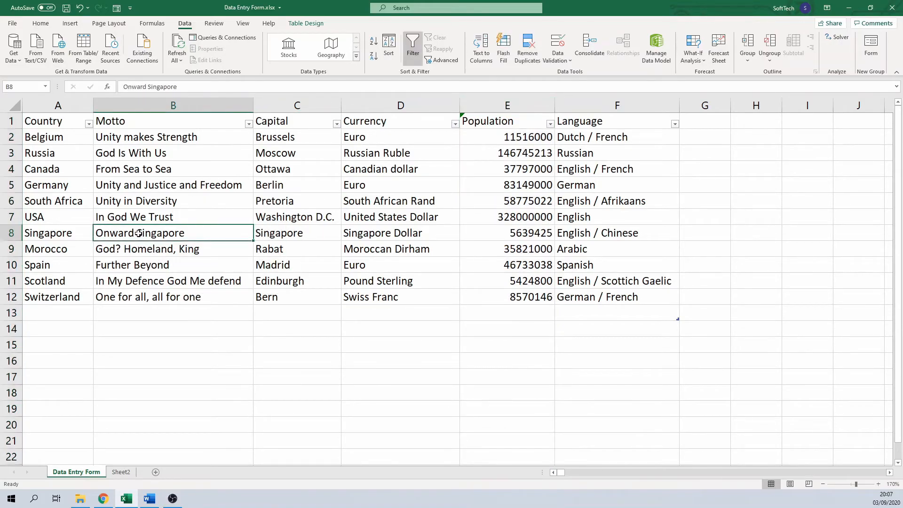
{"action": "left_click", "coordinate": [117, 8]}
{"action": "left_click_drag", "start_coordinate": [183, 229], "coordinate": [101, 226]}
{"action": "type", "text": "test"}
{"action": "key", "text": "Return"}
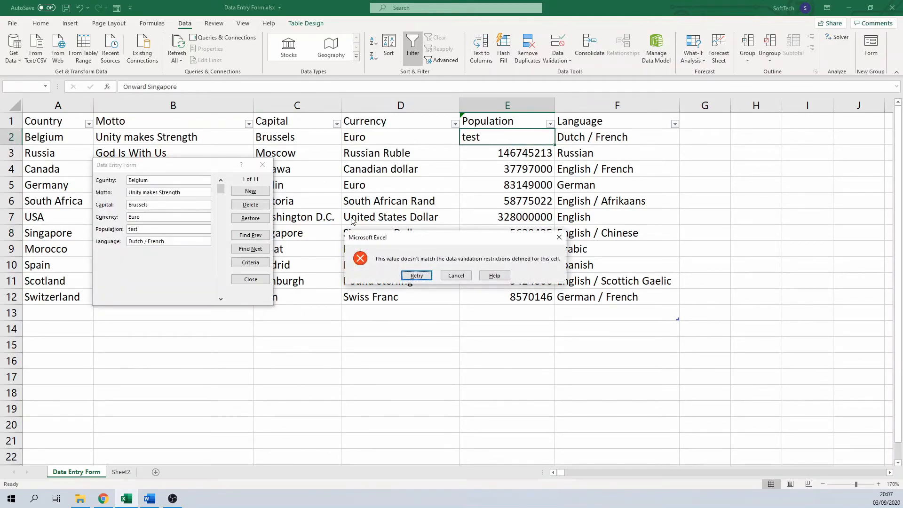
{"action": "left_click", "coordinate": [454, 277]}
{"action": "left_click_drag", "start_coordinate": [180, 229], "coordinate": [98, 232]}
{"action": "type", "text": "4455451615"}
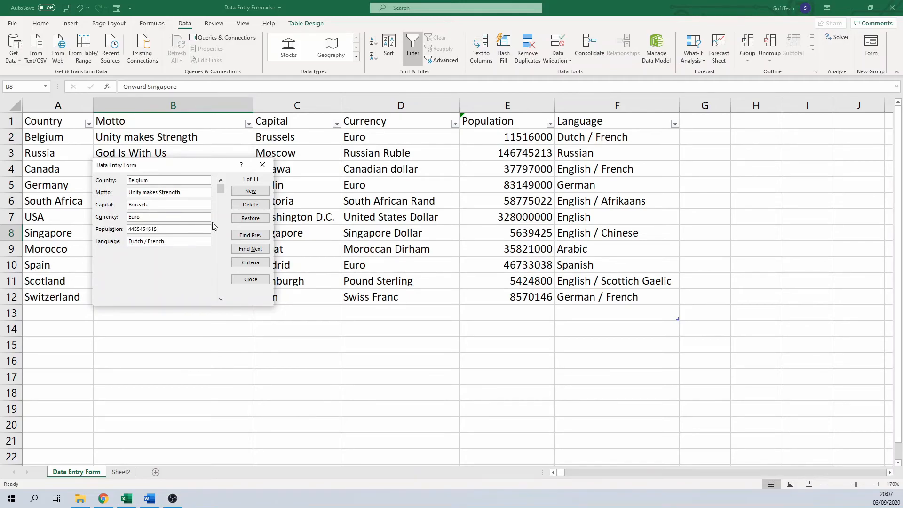
{"action": "key", "text": "Return"}
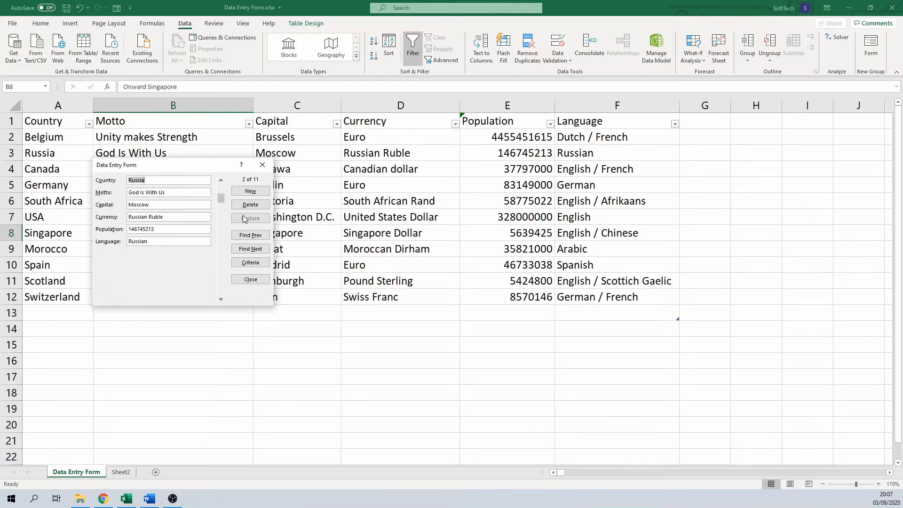